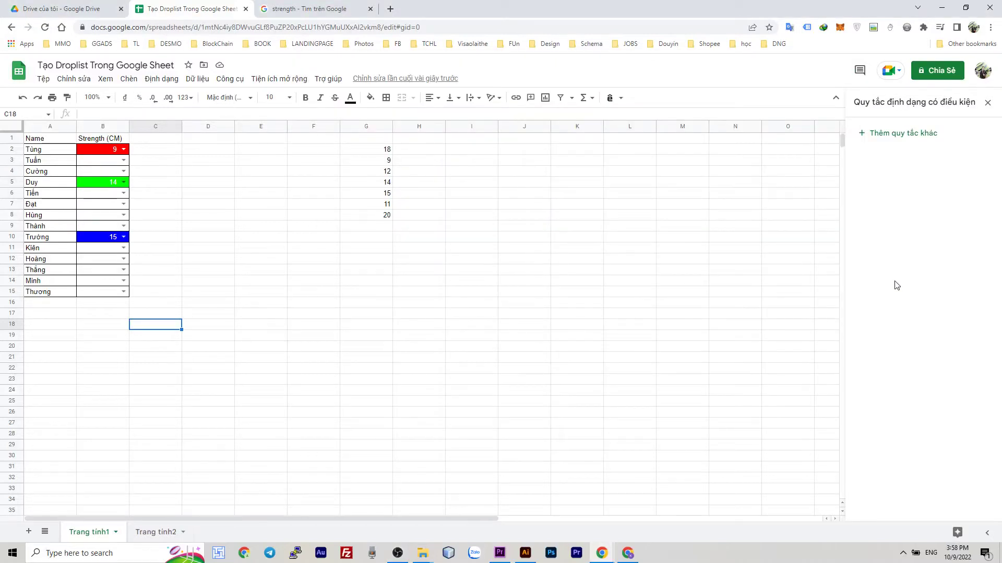
# On Trang tính1, pick 20 for B9 and 11 for B13 from their Strength dropdowns.
pyautogui.click(91, 64)
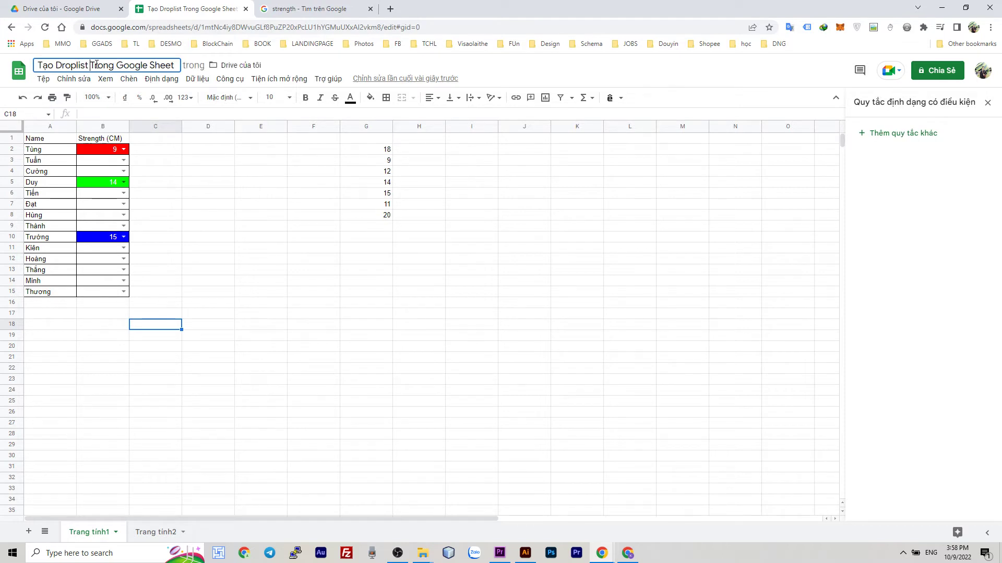
pyautogui.click(125, 162)
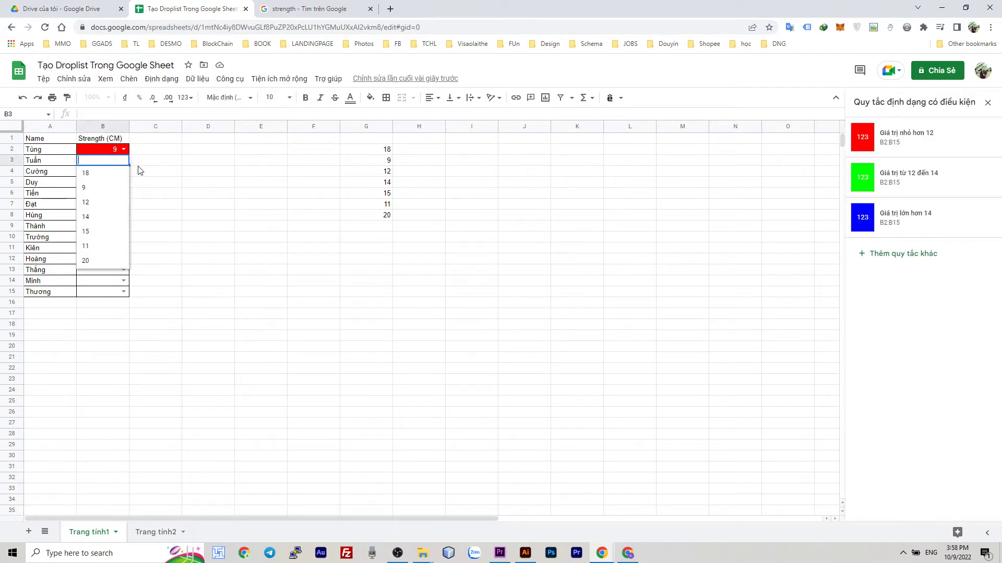
pyautogui.click(131, 174)
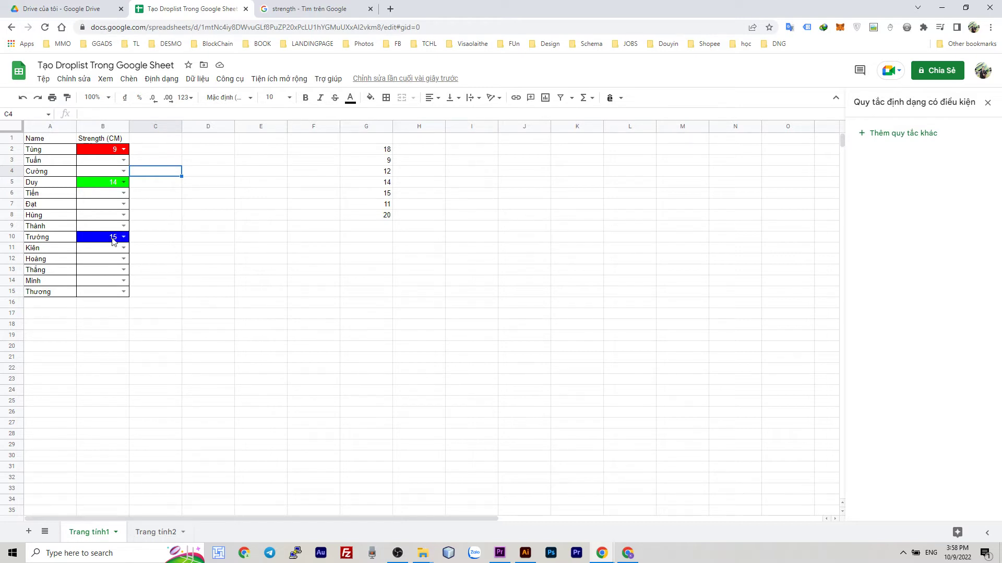
pyautogui.click(124, 227)
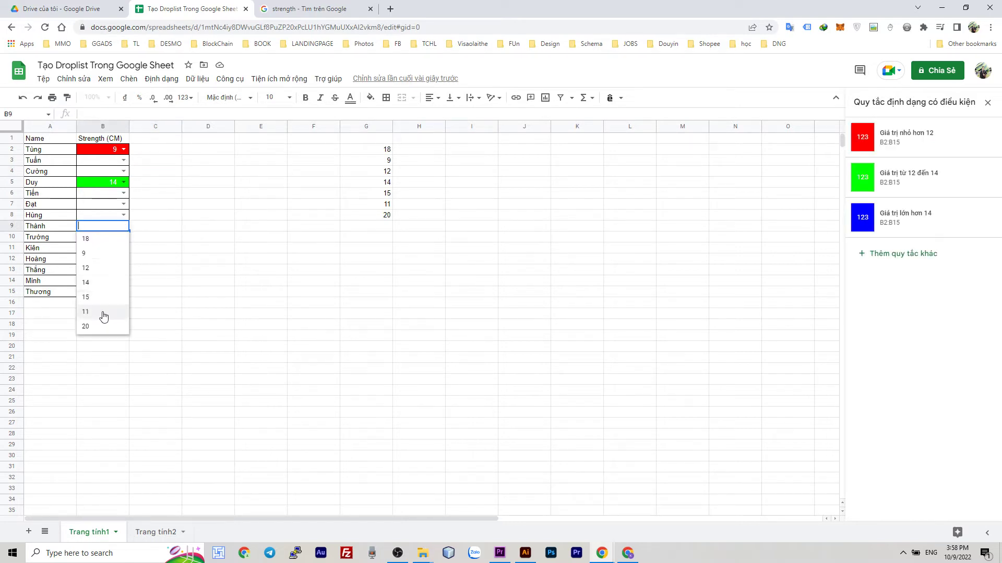
pyautogui.click(85, 327)
pyautogui.click(146, 295)
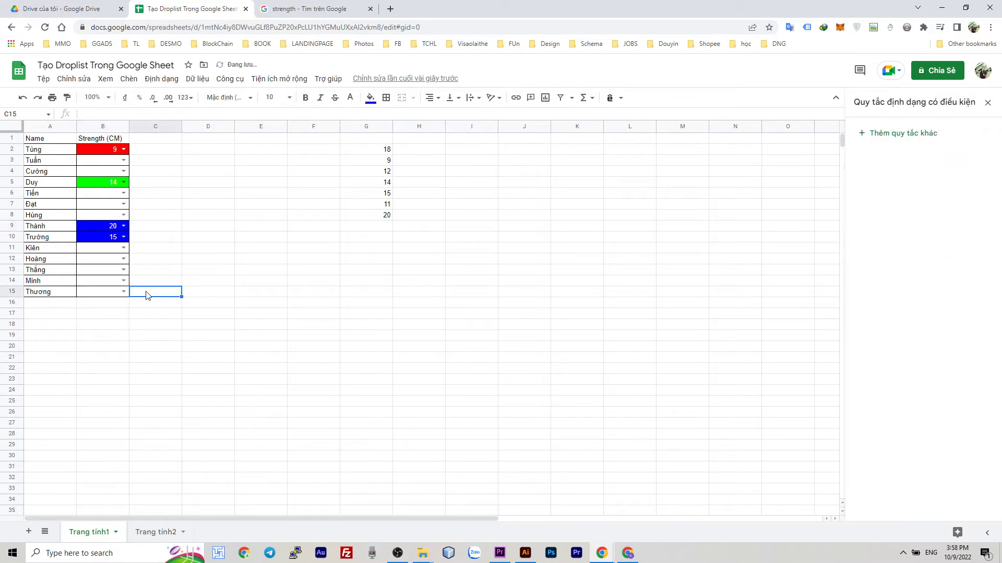
pyautogui.click(123, 270)
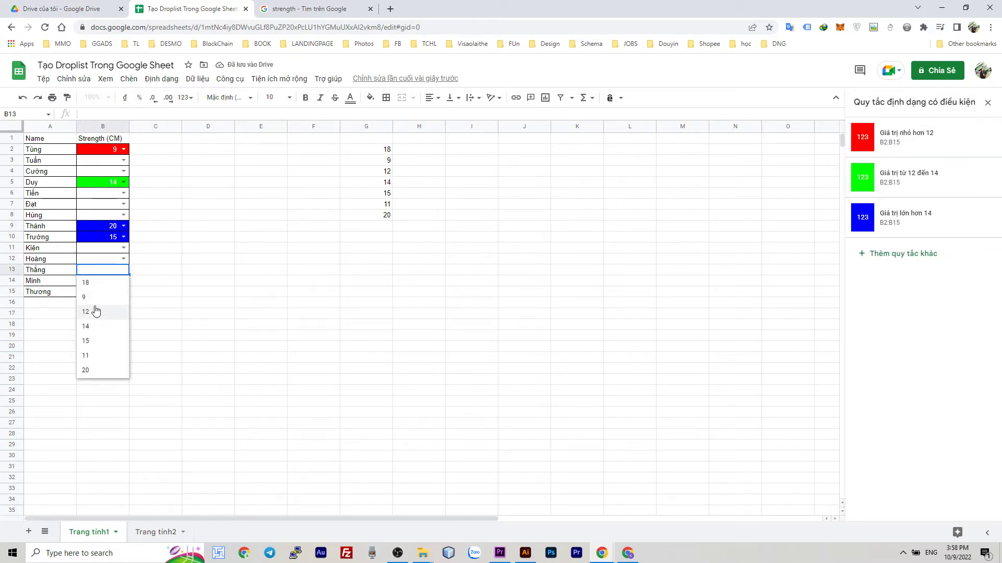
pyautogui.click(88, 356)
pyautogui.click(211, 306)
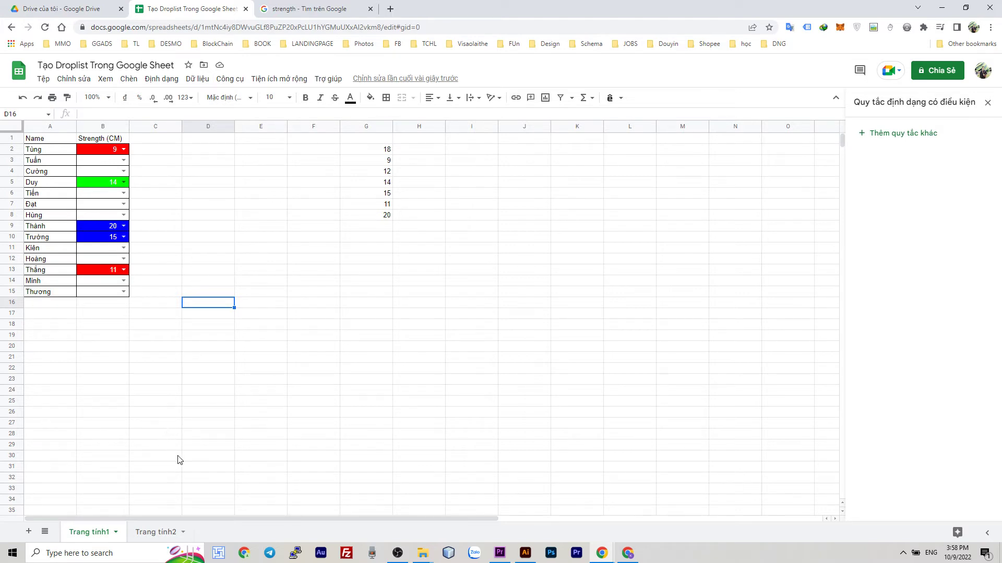
# Switch to Trang tính2, select the empty Strength cells B2:B15 and bring up the Dữ liệu menu.
pyautogui.click(175, 534)
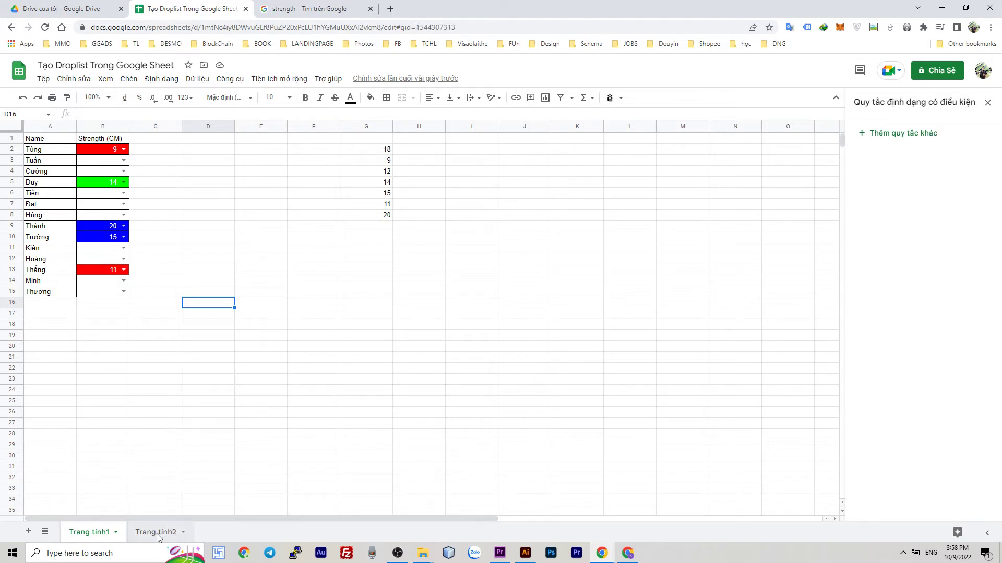
pyautogui.click(189, 322)
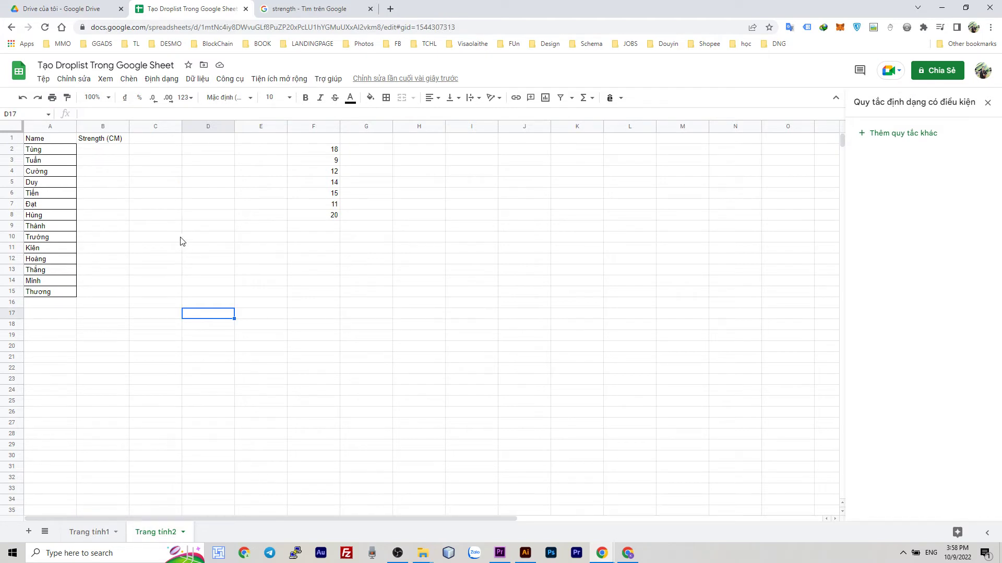
pyautogui.click(146, 280)
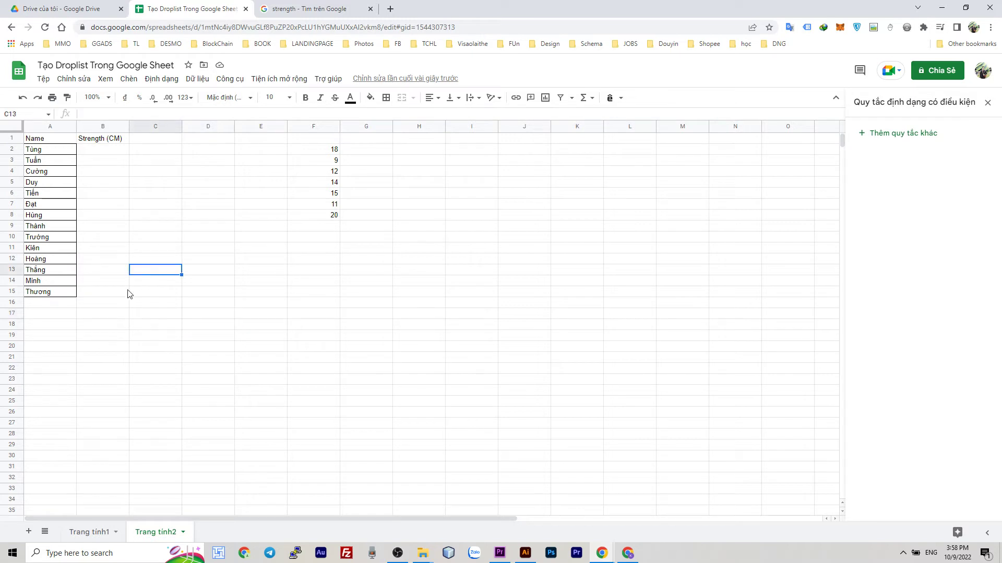
pyautogui.click(133, 292)
pyautogui.click(144, 269)
pyautogui.moveTo(120, 293); pyautogui.dragTo(110, 154)
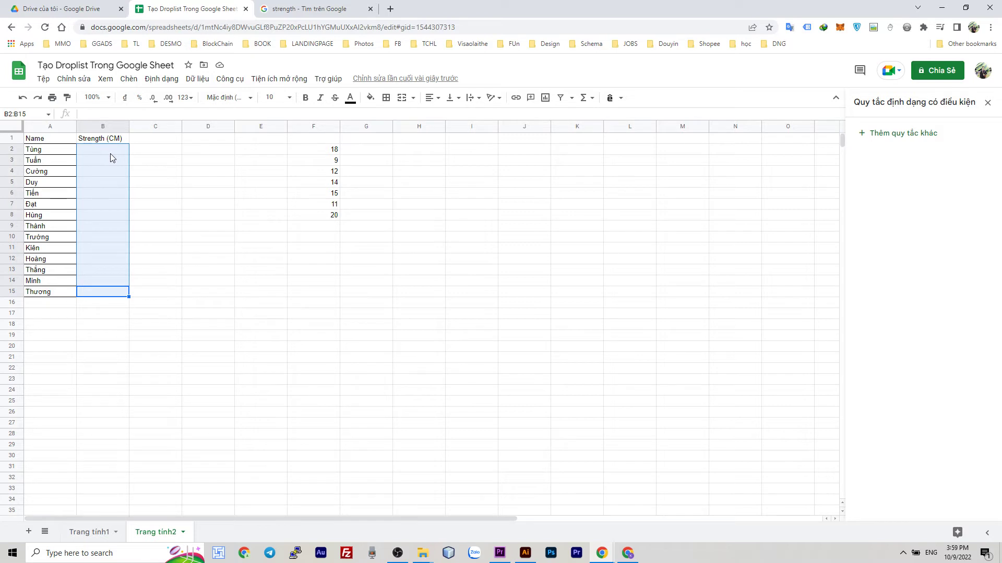
pyautogui.click(199, 79)
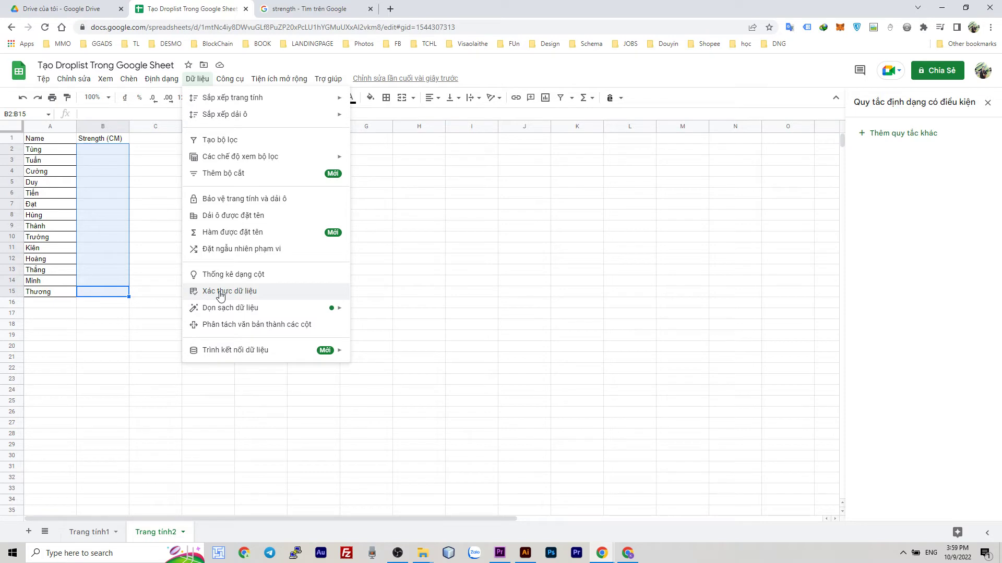
# Add dropdown validation to B2:B15 listing values from range F2:F8, then check B15's list.
pyautogui.click(221, 294)
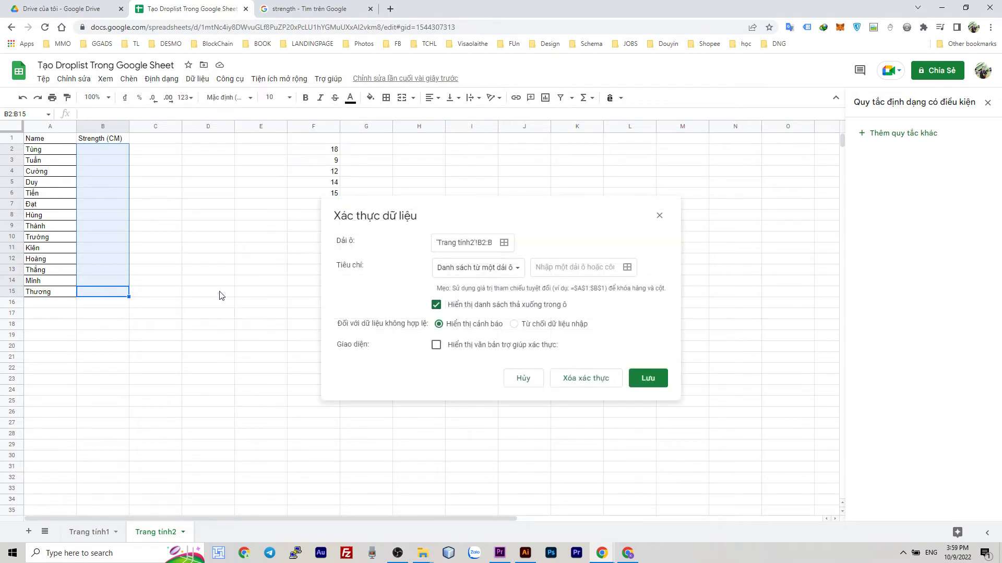
pyautogui.click(463, 272)
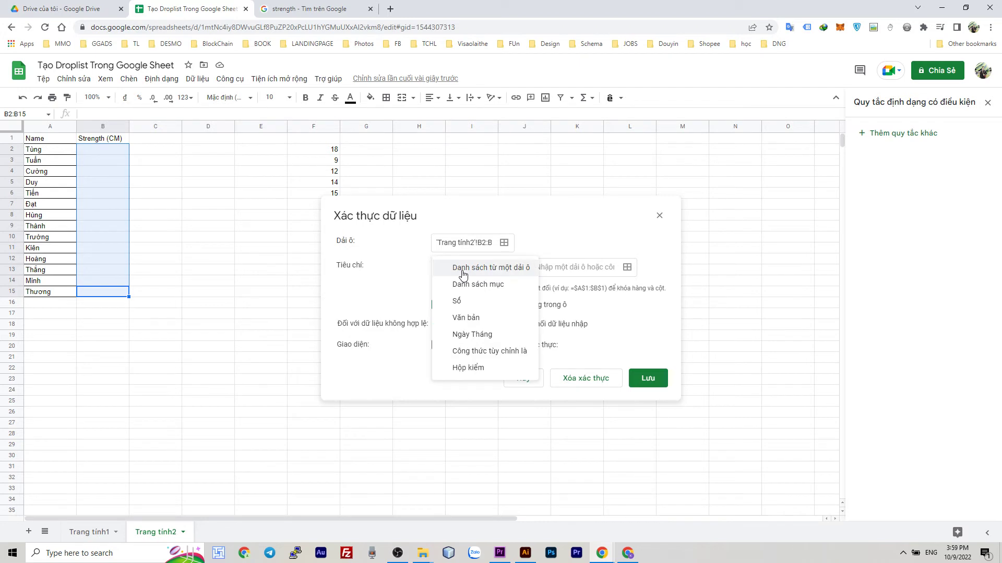
pyautogui.click(462, 274)
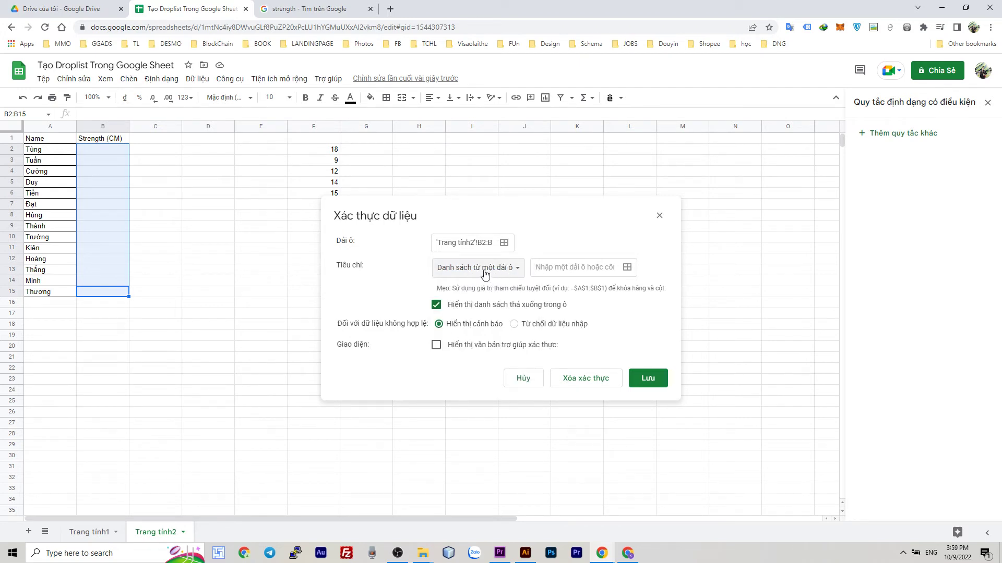
pyautogui.click(627, 268)
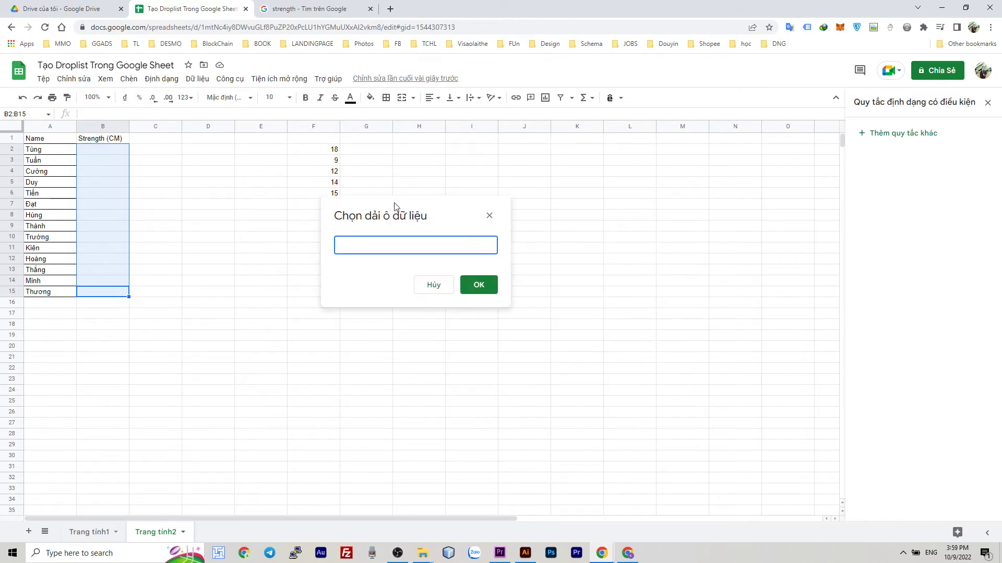
pyautogui.moveTo(394, 207); pyautogui.dragTo(426, 301)
pyautogui.moveTo(331, 214); pyautogui.dragTo(331, 154)
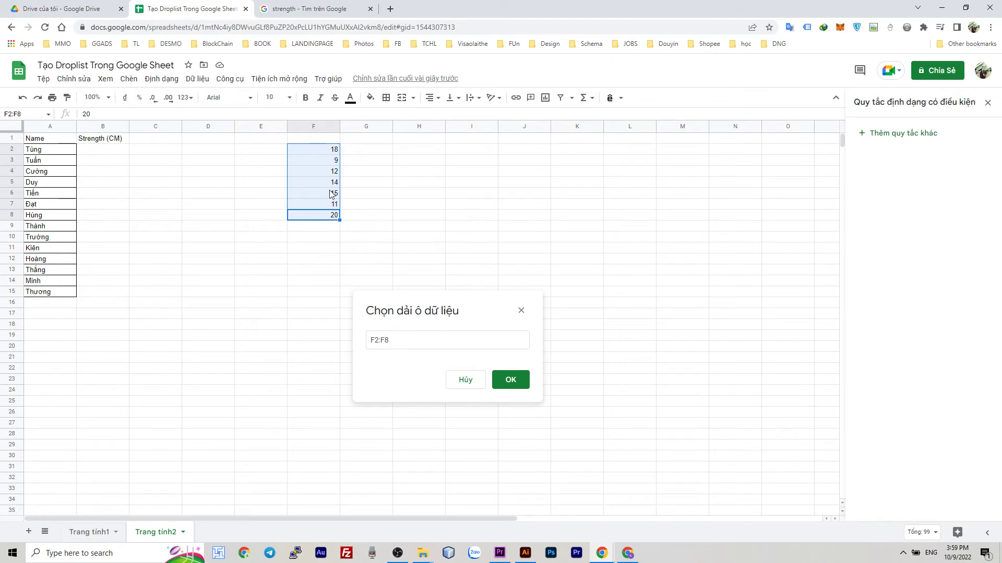
pyautogui.click(515, 385)
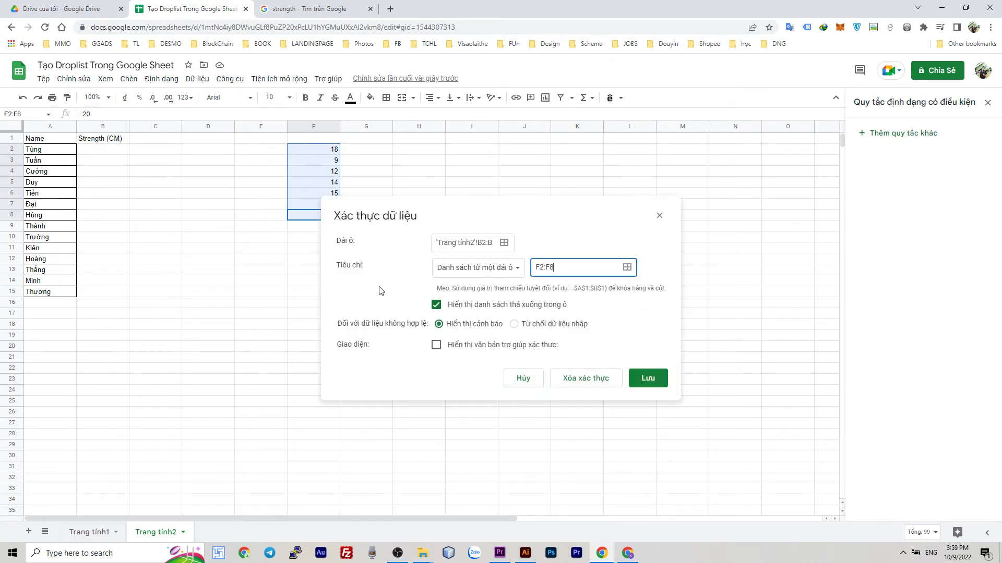
pyautogui.click(649, 384)
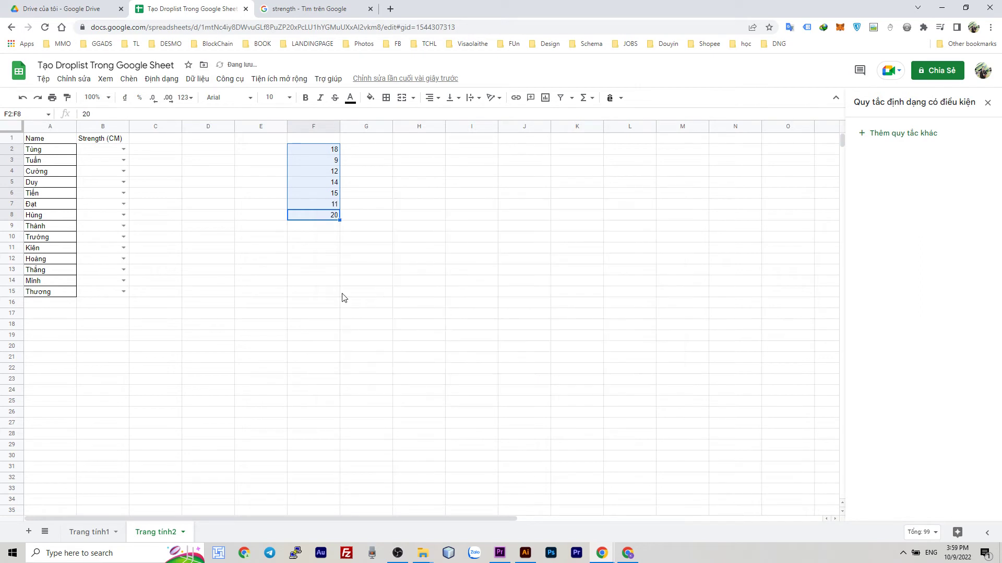
pyautogui.click(209, 271)
pyautogui.click(125, 290)
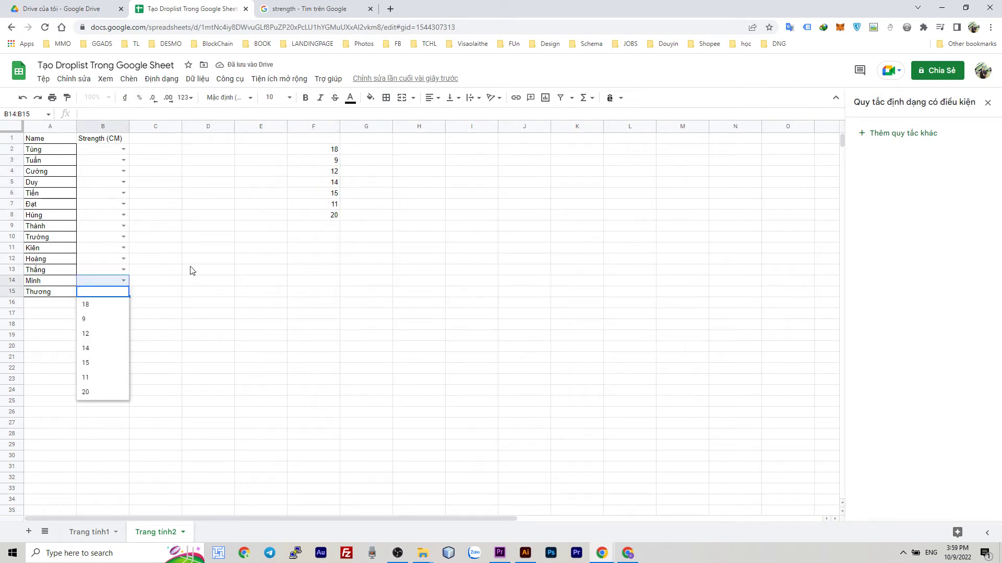
pyautogui.click(200, 266)
pyautogui.click(124, 290)
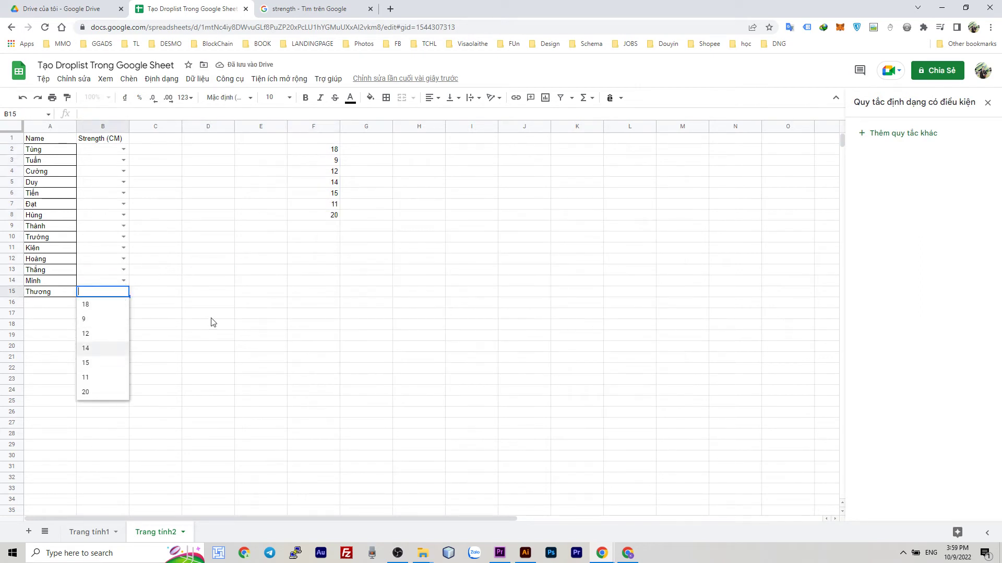
pyautogui.click(212, 313)
pyautogui.click(124, 280)
pyautogui.click(109, 324)
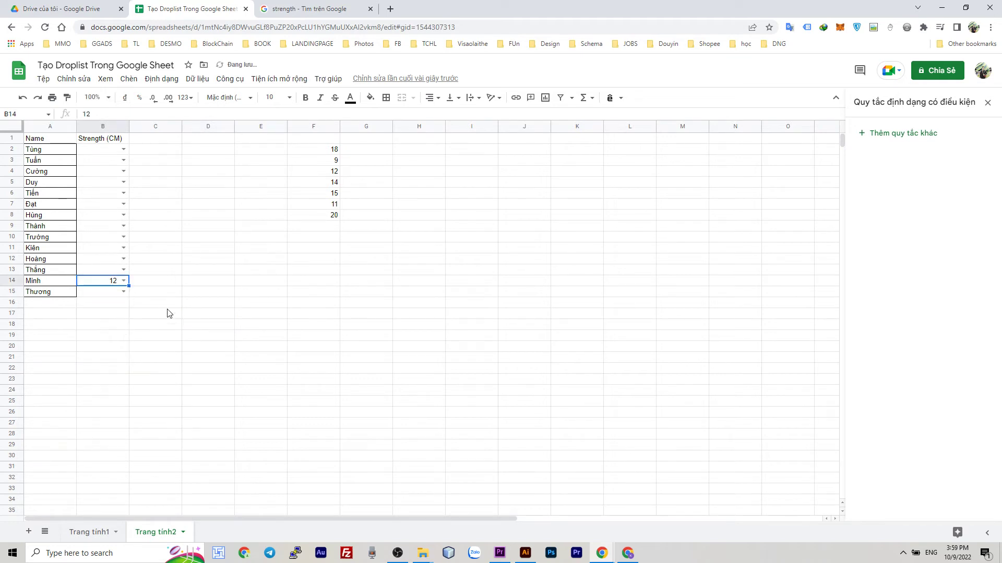
pyautogui.click(193, 305)
pyautogui.click(124, 291)
pyautogui.click(104, 338)
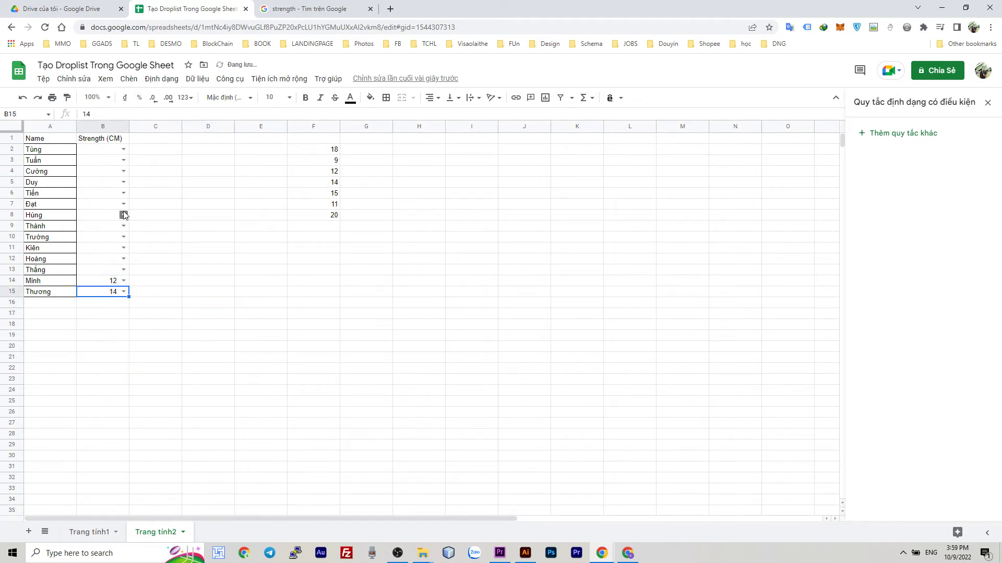
pyautogui.hotkey('ctrl', 'z')
pyautogui.hotkey('ctrl', 'z')
pyautogui.click(201, 273)
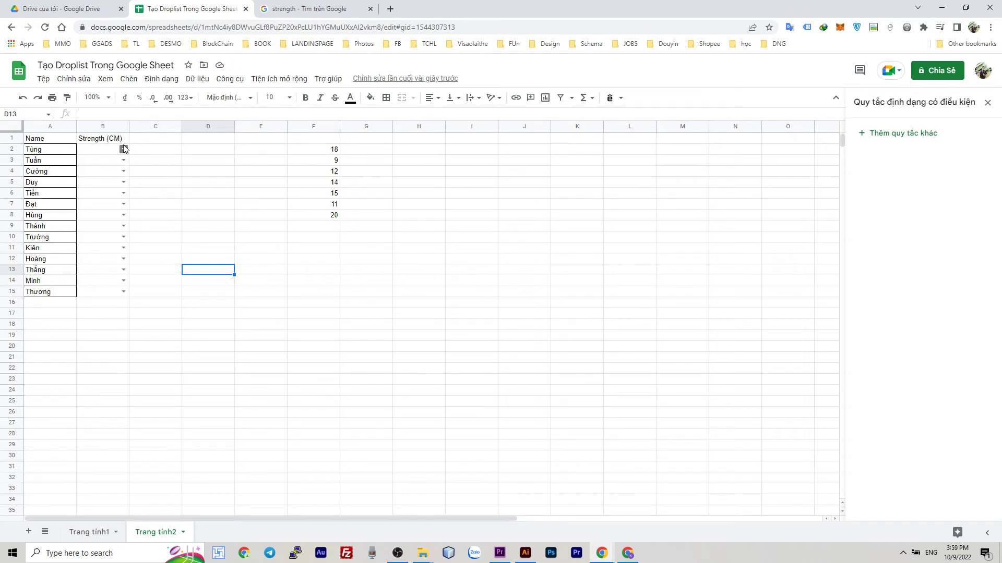
# Select B2:B15 and start a new conditional formatting rule from Định dạng.
pyautogui.moveTo(112, 294); pyautogui.dragTo(104, 155)
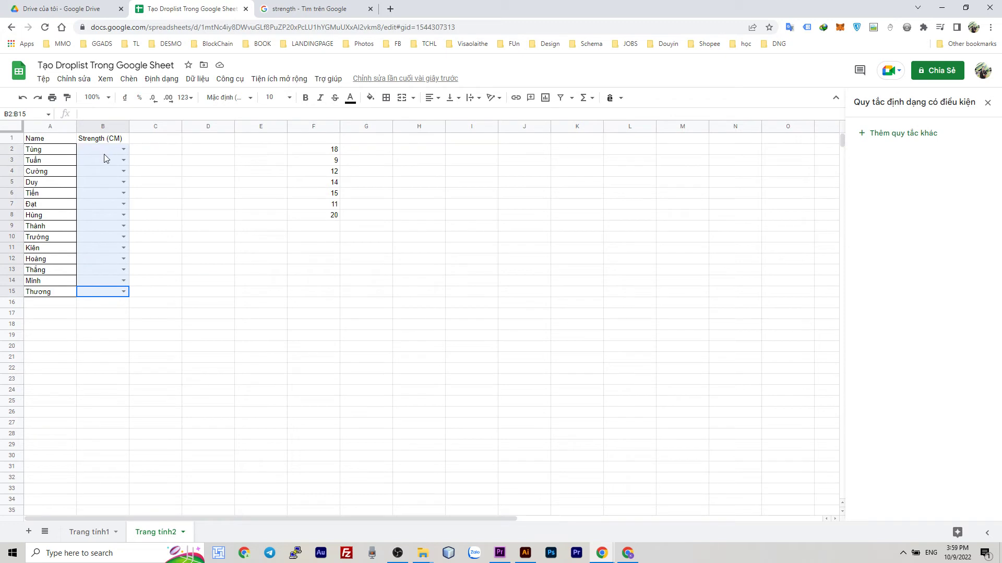
pyautogui.click(159, 79)
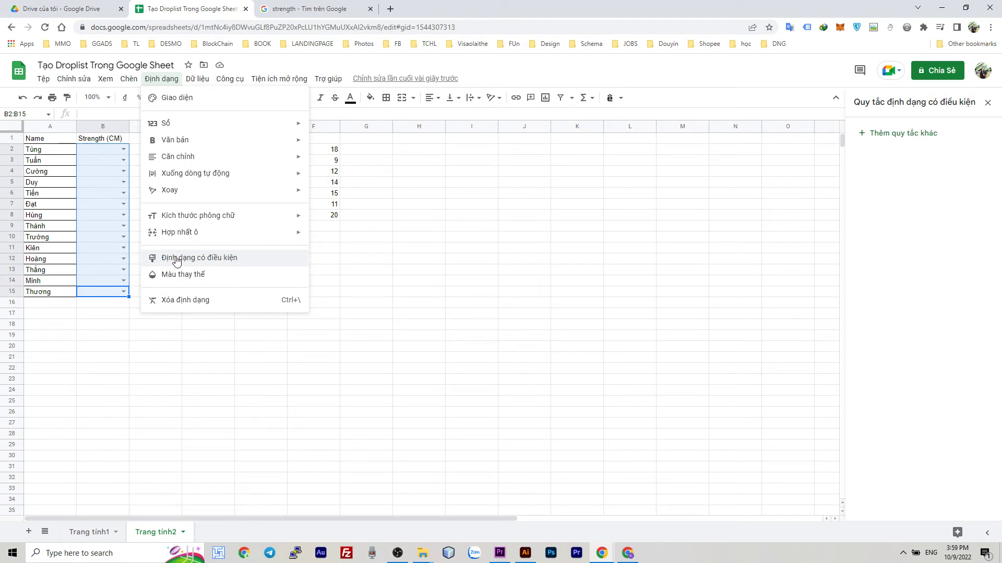
pyautogui.click(201, 261)
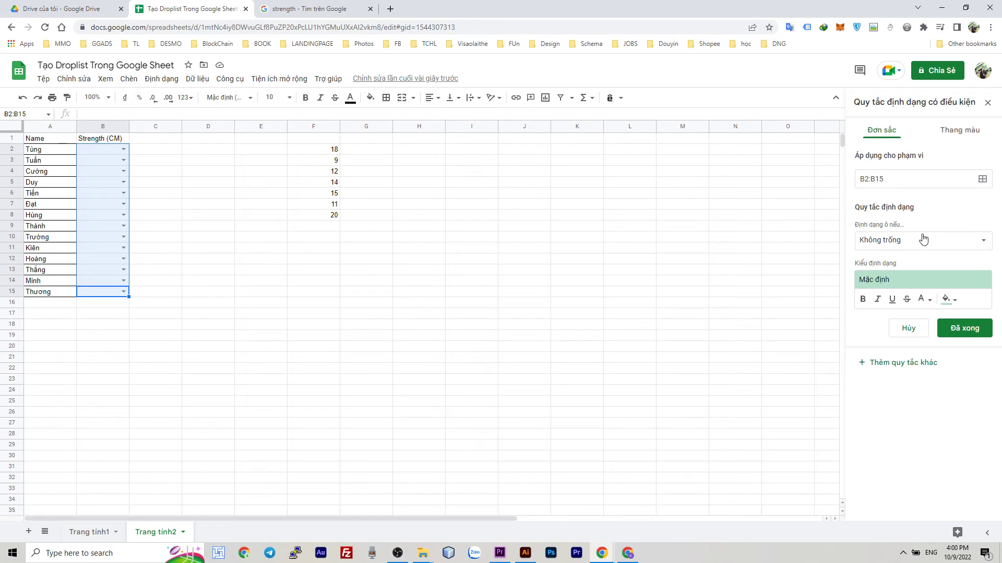
# Set the rule to 'Less than' 12 with a red fill and save it.
pyautogui.click(920, 241)
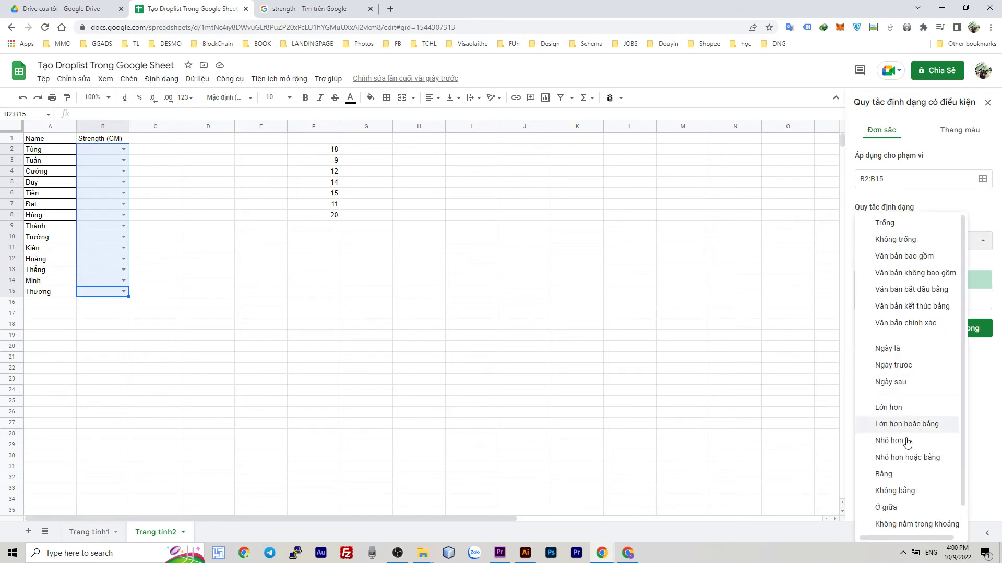
pyautogui.click(890, 441)
pyautogui.click(892, 265)
pyautogui.write('12')
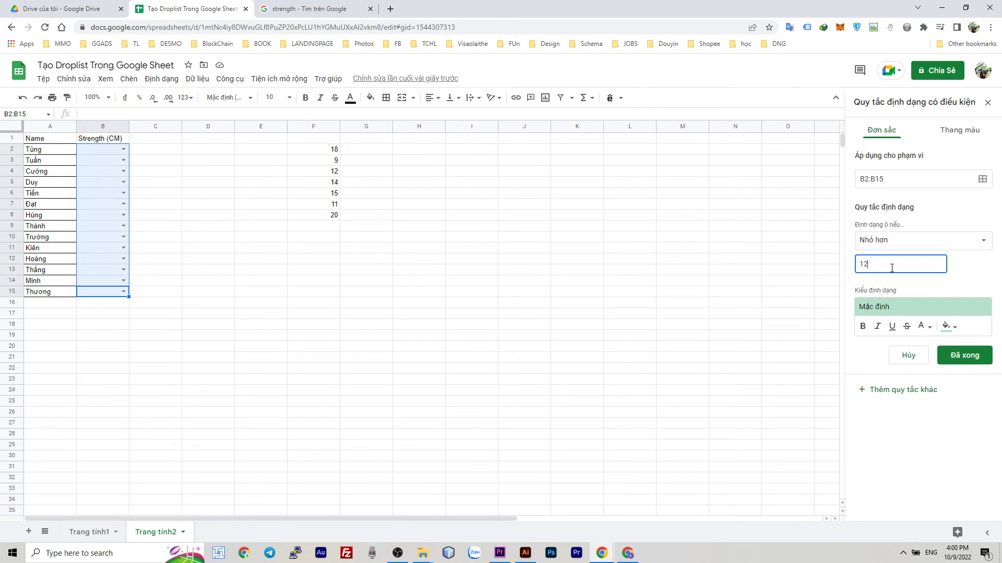
pyautogui.click(949, 327)
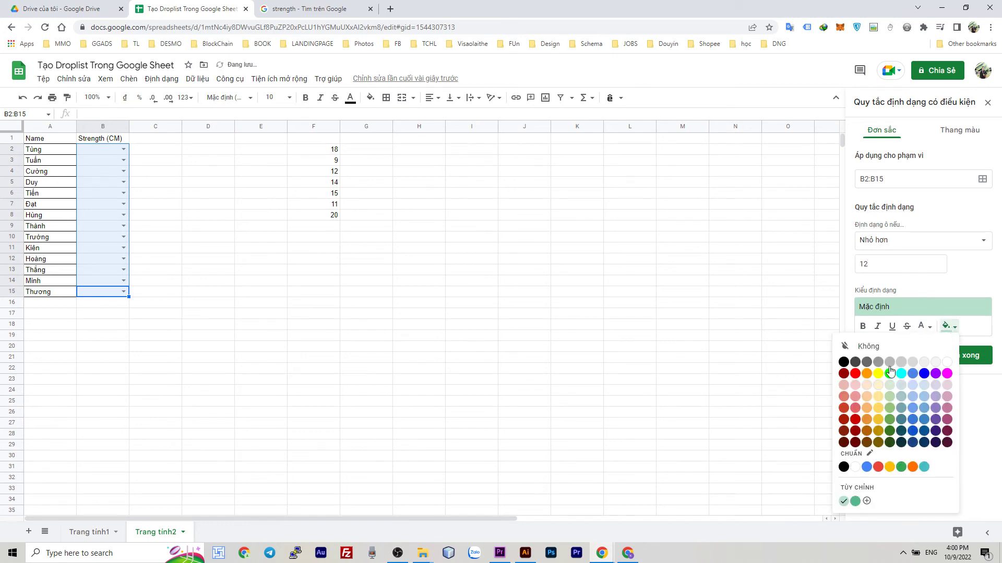
pyautogui.click(857, 373)
pyautogui.click(923, 327)
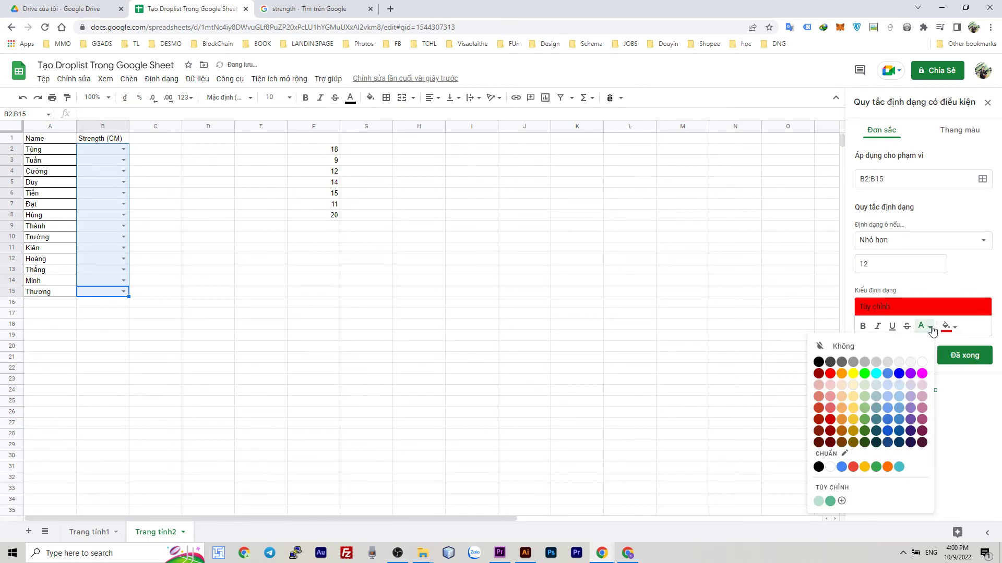
pyautogui.click(927, 368)
pyautogui.click(975, 359)
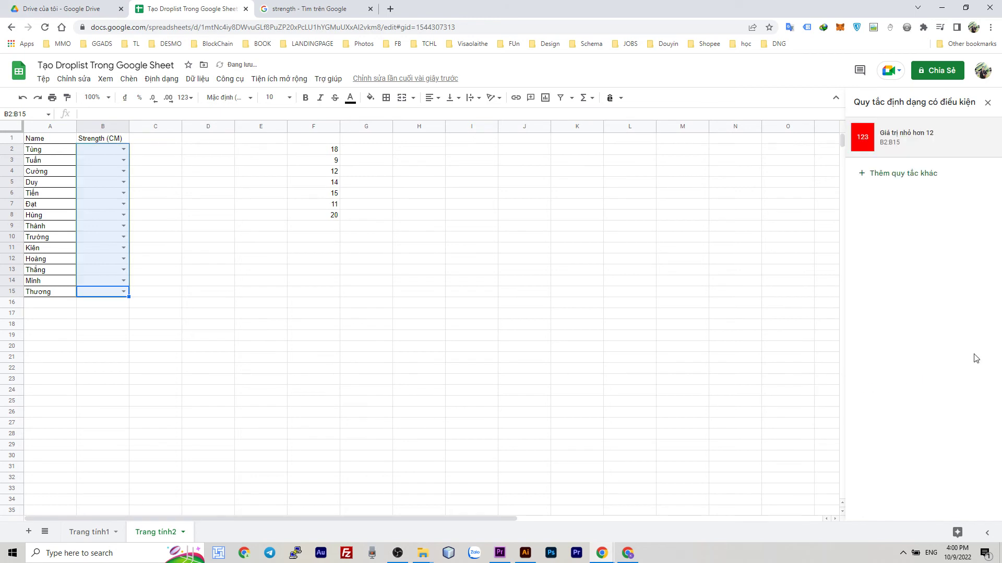
# Add a second rule: values between 12 and 14 get white text on green fill.
pyautogui.click(922, 176)
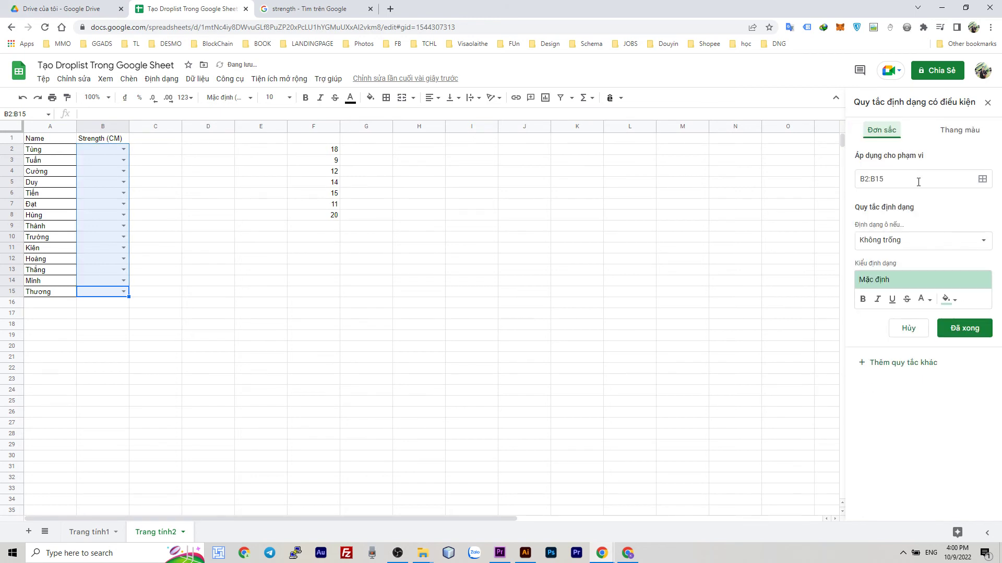
pyautogui.click(887, 241)
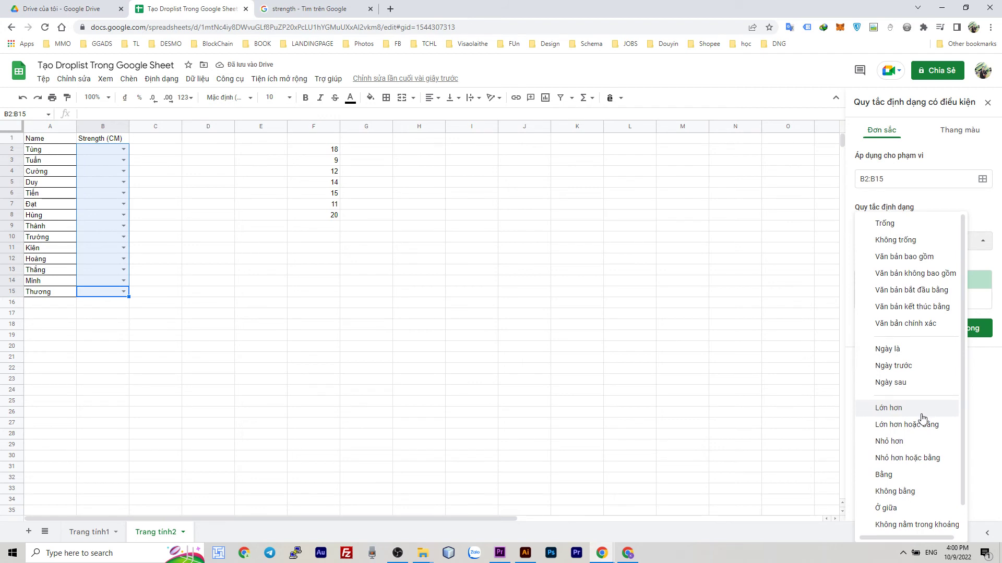
pyautogui.click(886, 509)
pyautogui.click(882, 270)
pyautogui.write('12')
pyautogui.click(876, 299)
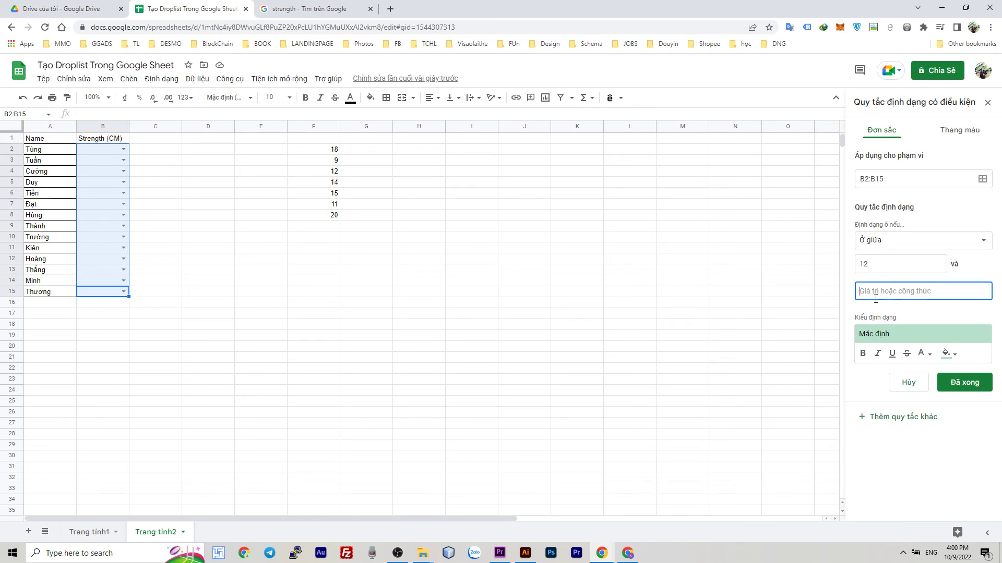
pyautogui.write('14')
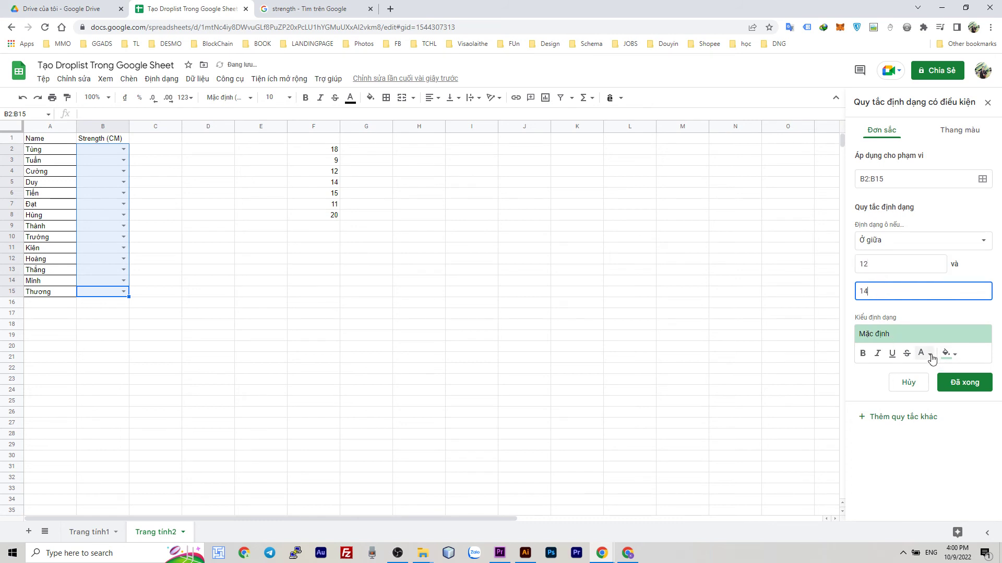
pyautogui.click(925, 353)
pyautogui.click(921, 390)
pyautogui.click(949, 353)
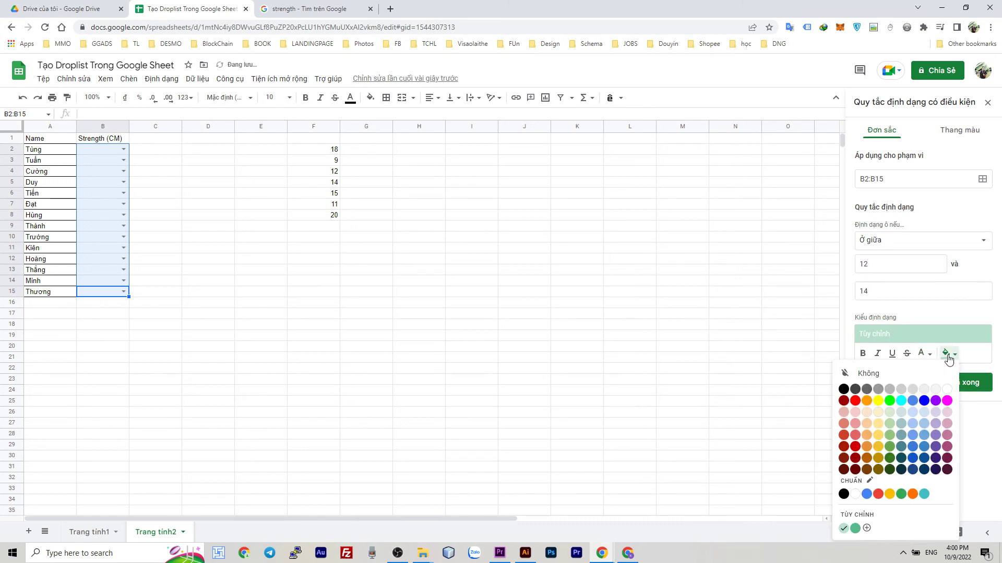
pyautogui.click(890, 402)
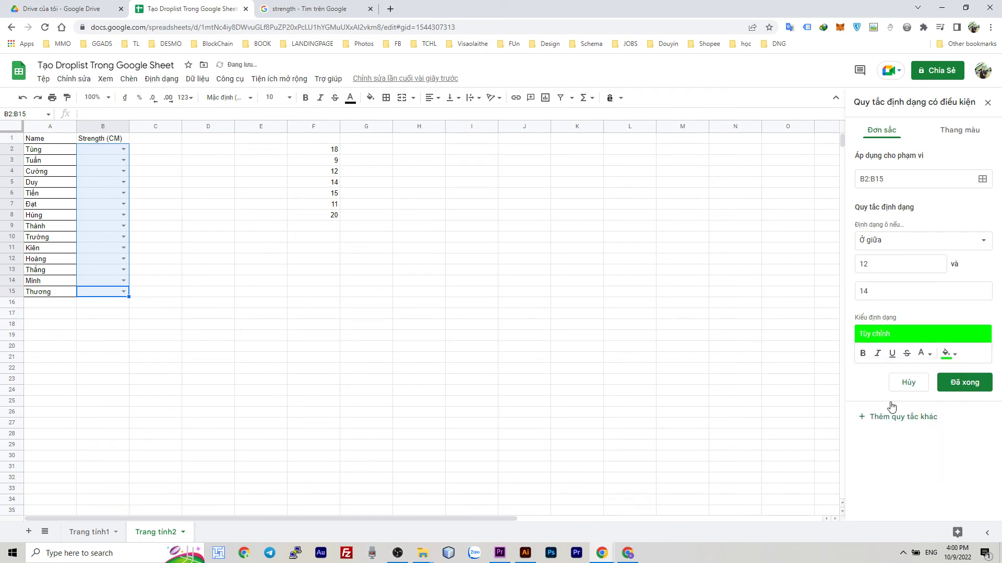
pyautogui.click(968, 384)
pyautogui.click(893, 213)
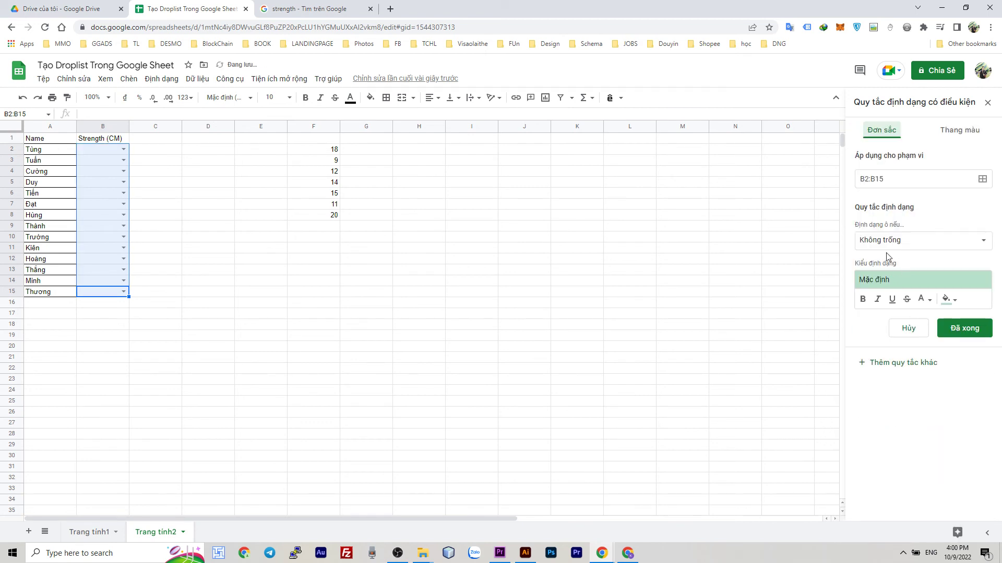
# Set the third rule to 'Greater than' 14 with white text on blue fill and save it.
pyautogui.click(905, 241)
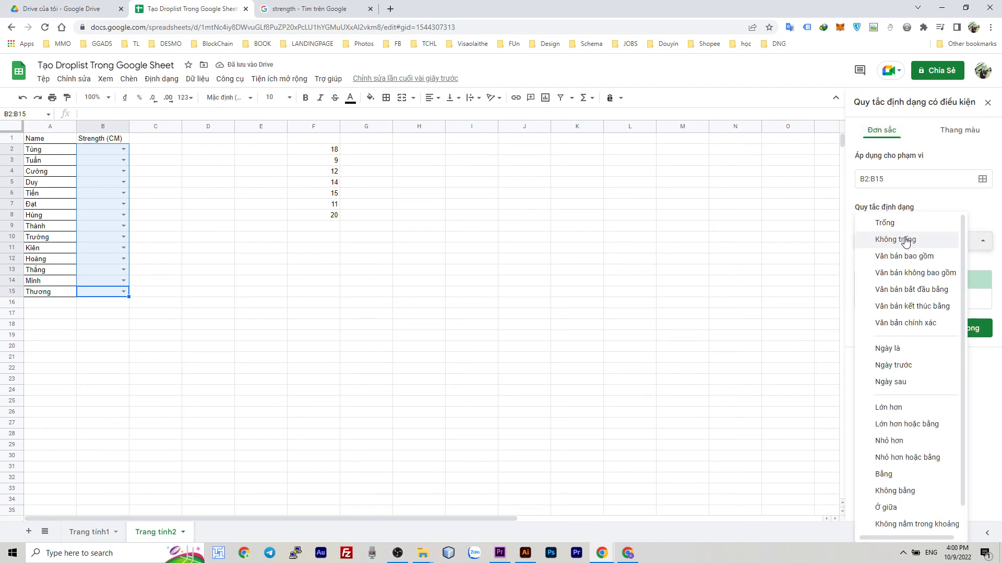
pyautogui.scroll(-1, 911, 421)
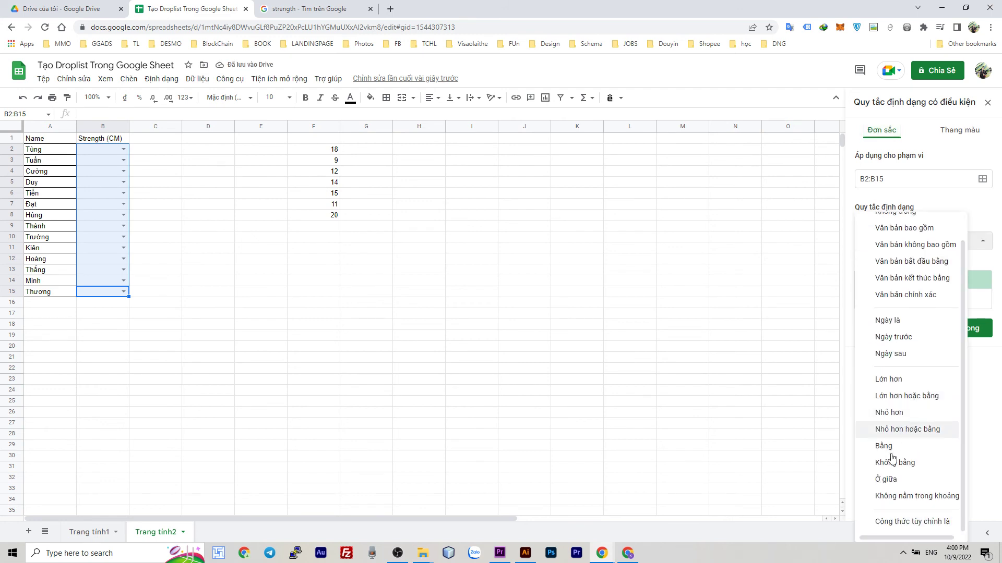
pyautogui.click(899, 380)
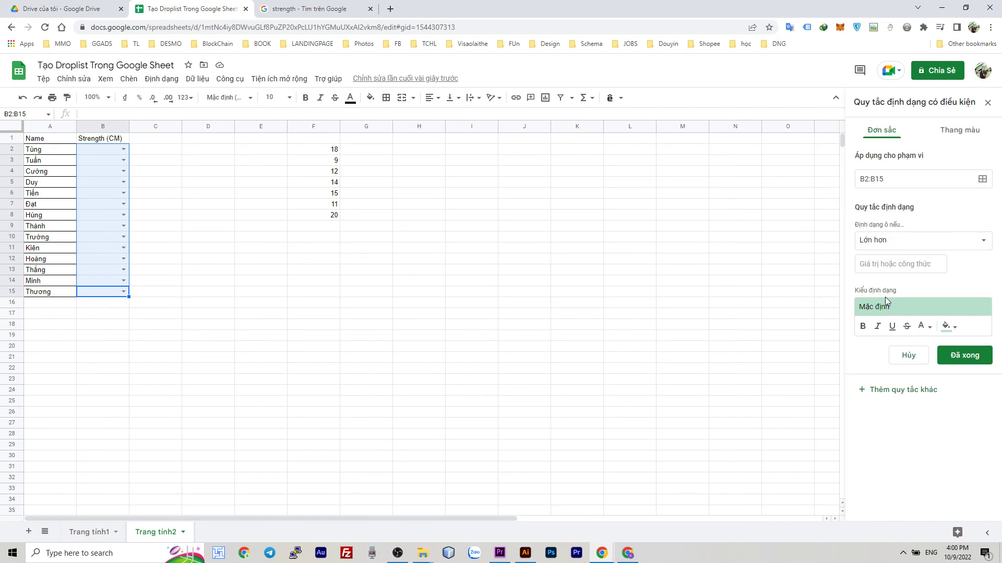
pyautogui.click(891, 262)
pyautogui.write('14')
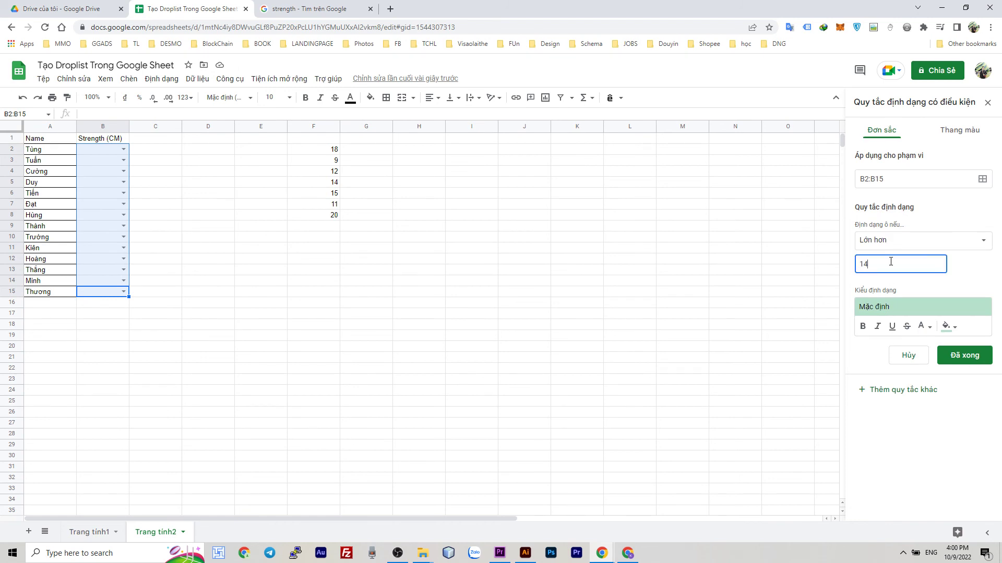
pyautogui.click(929, 328)
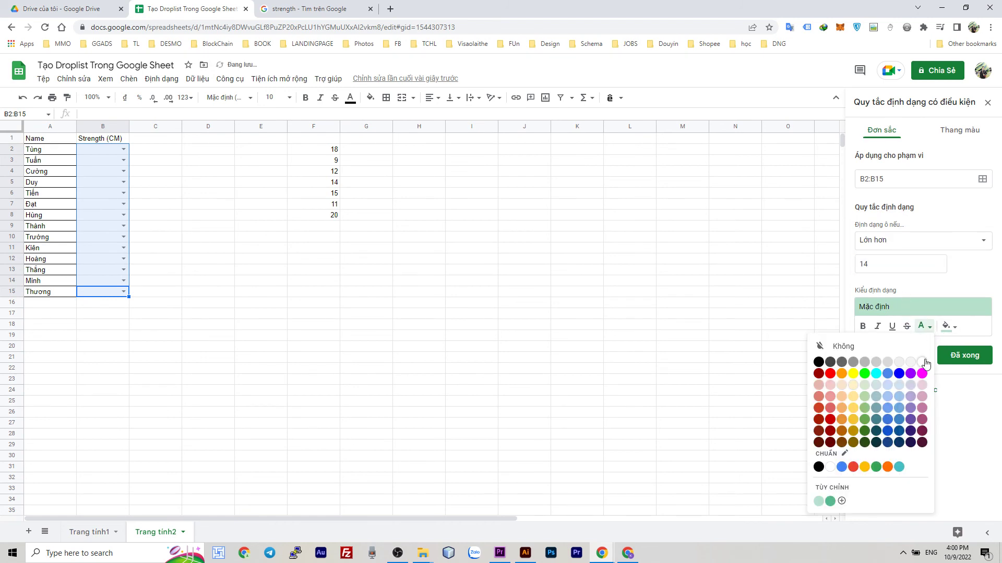
pyautogui.click(922, 362)
pyautogui.click(948, 327)
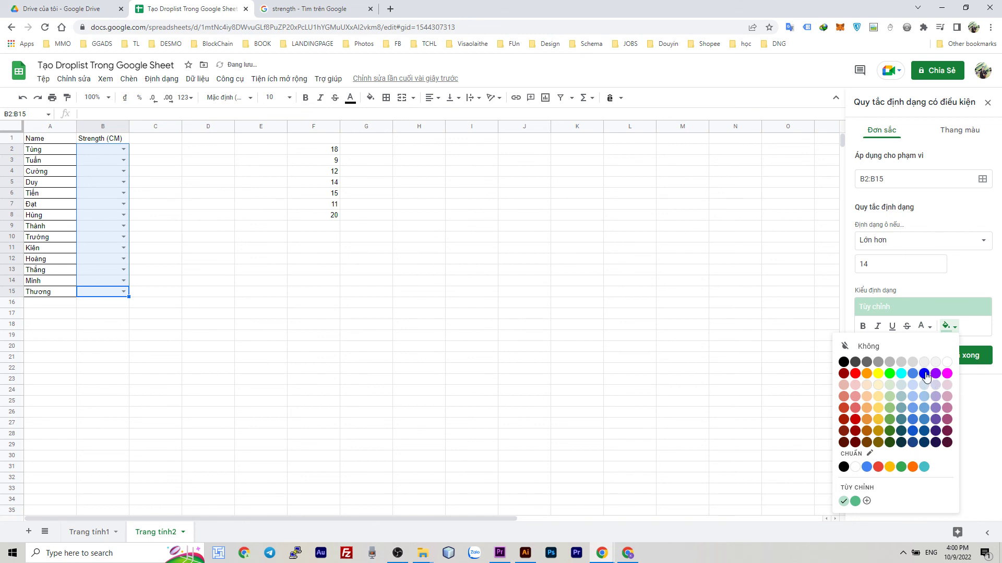
pyautogui.click(923, 374)
pyautogui.click(962, 357)
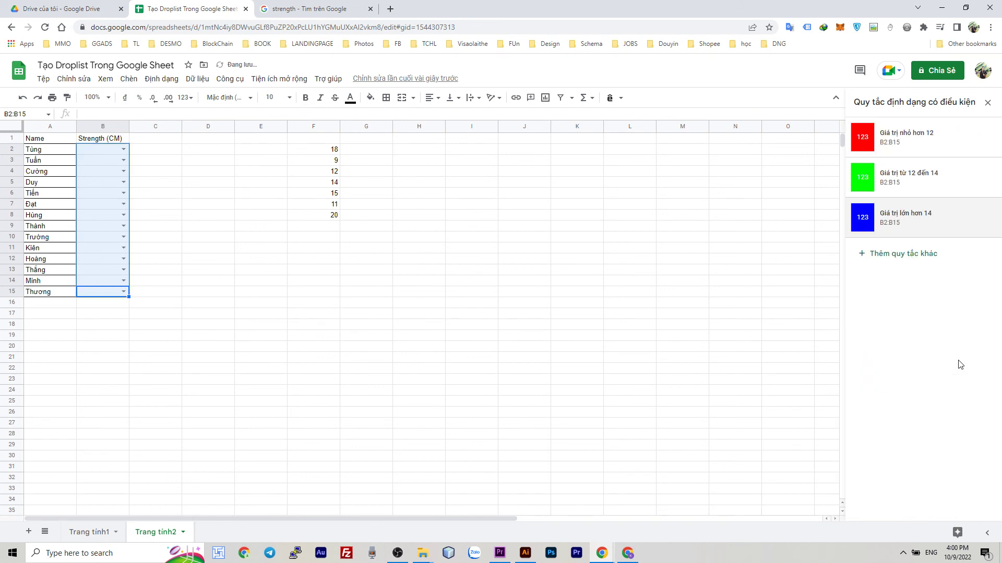
pyautogui.click(748, 271)
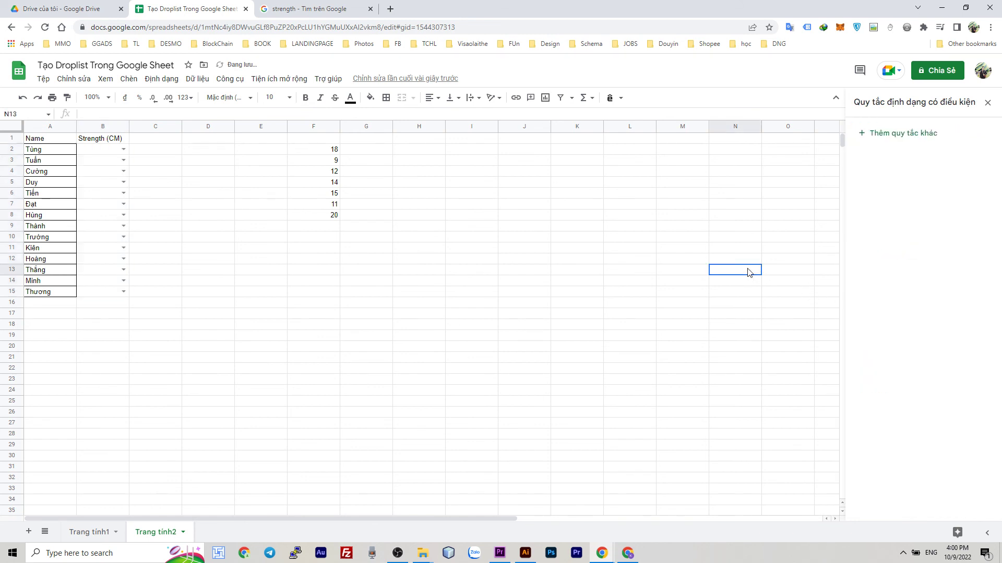
# Pick 9 in B2, 12 in B4 and 14 in B6 from the Strength dropdowns.
pyautogui.click(124, 149)
pyautogui.click(95, 174)
pyautogui.click(152, 174)
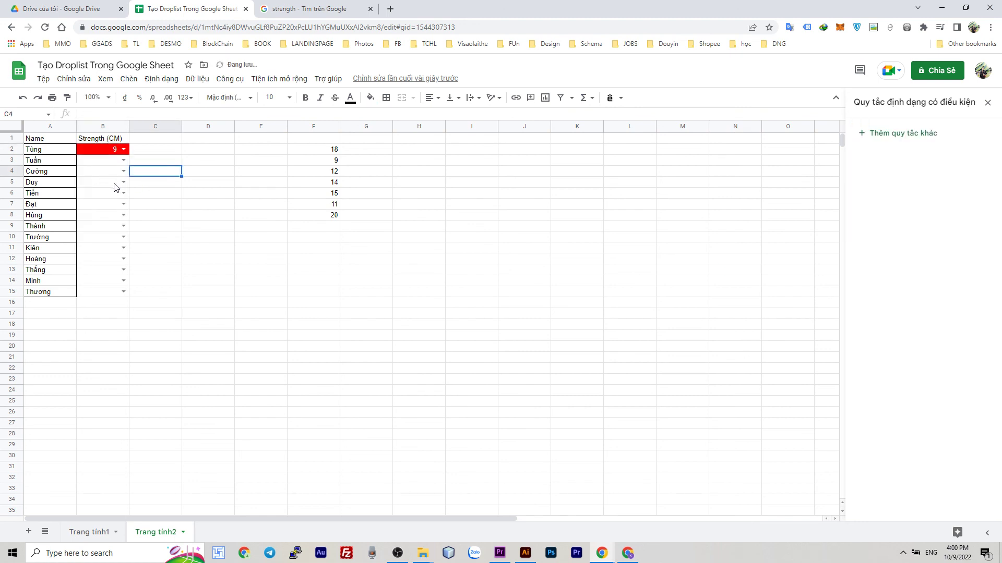
pyautogui.click(123, 171)
pyautogui.click(99, 221)
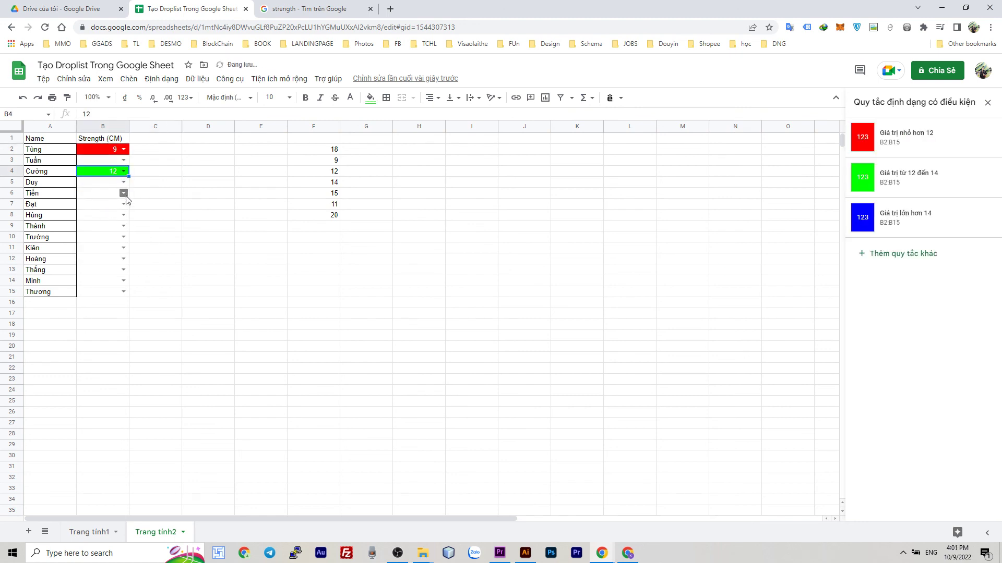
pyautogui.click(125, 193)
pyautogui.click(88, 250)
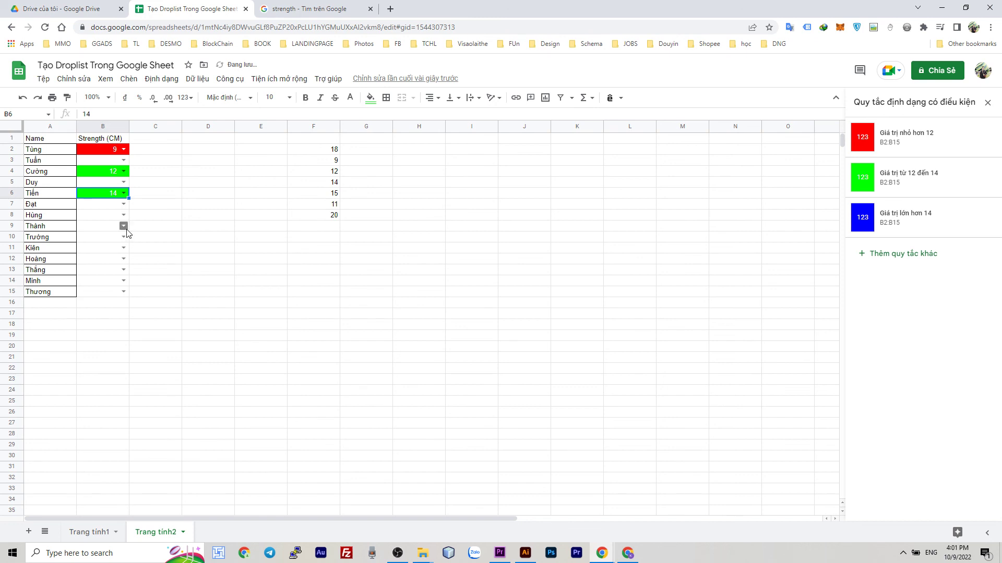
# Pick 18 in B9 and 20 in B15 from the Strength dropdowns.
pyautogui.click(125, 226)
pyautogui.click(101, 241)
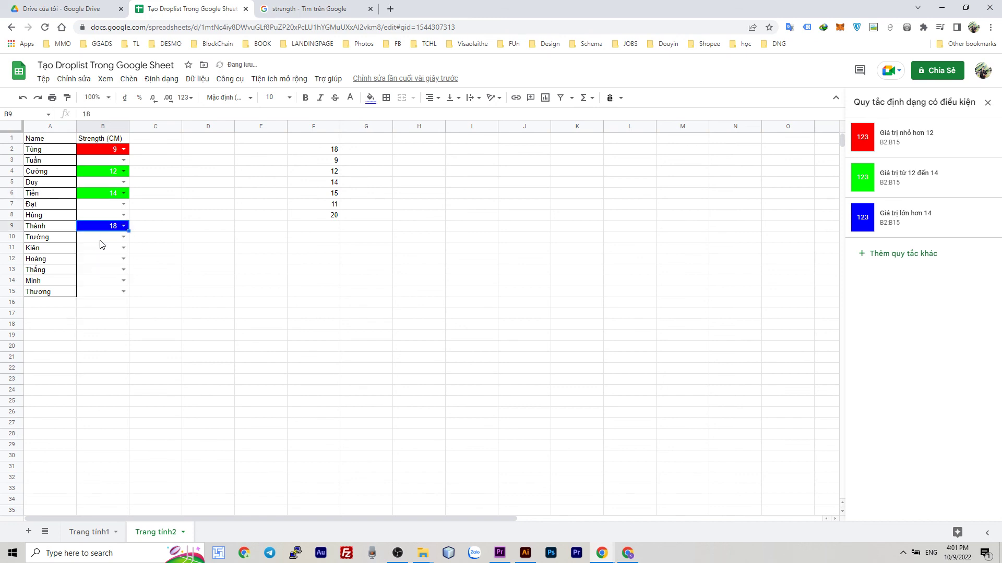
pyautogui.click(117, 293)
pyautogui.click(124, 292)
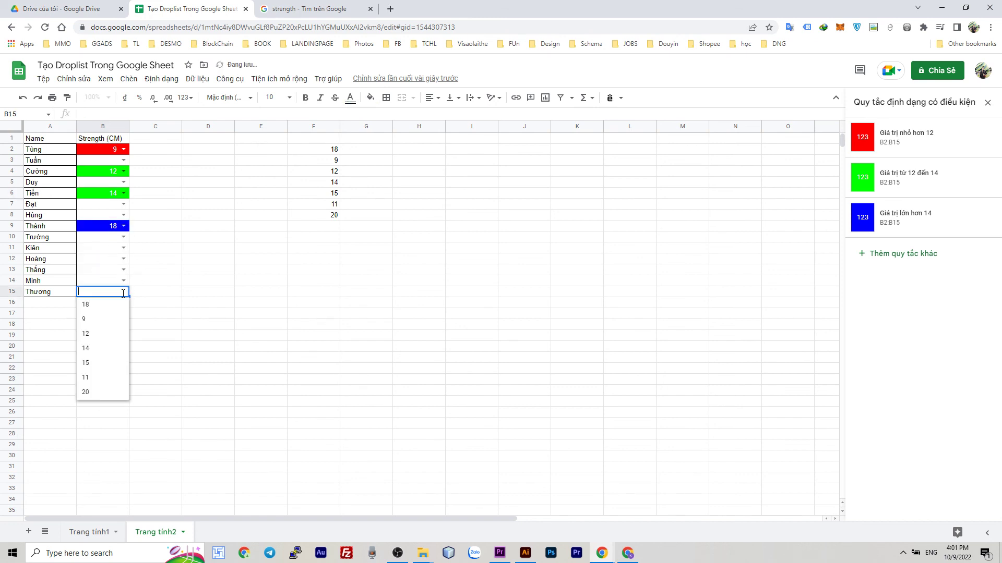
pyautogui.click(91, 394)
pyautogui.click(169, 328)
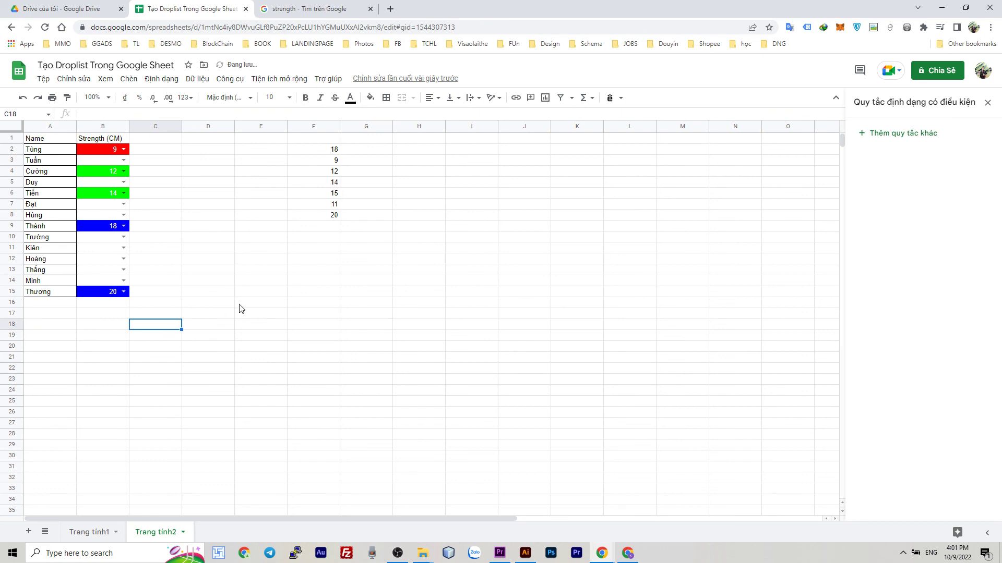